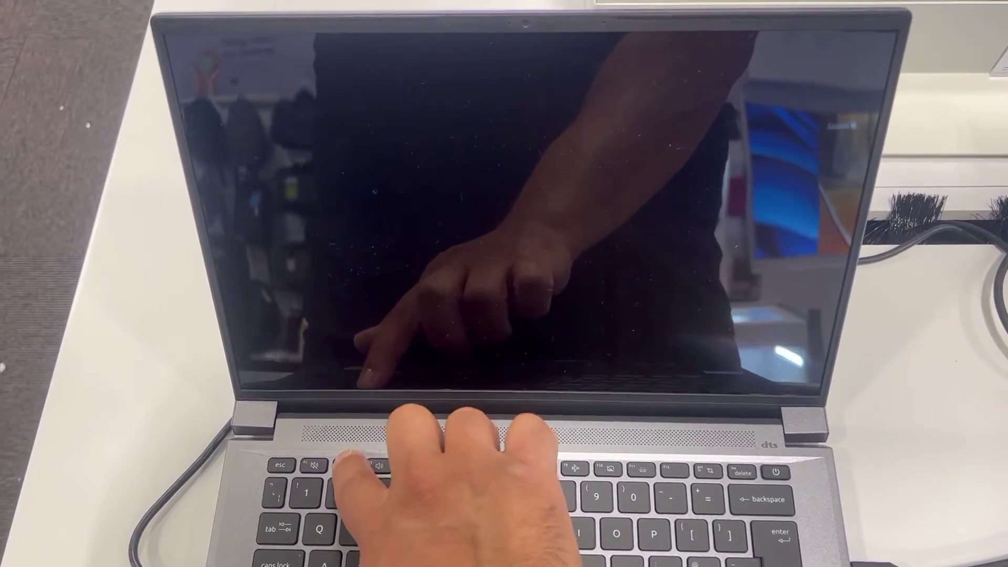
Enter the InsydeH2O BIOS setup with F2 at startup to show the Information page
{"action": "key", "text": "F2"}
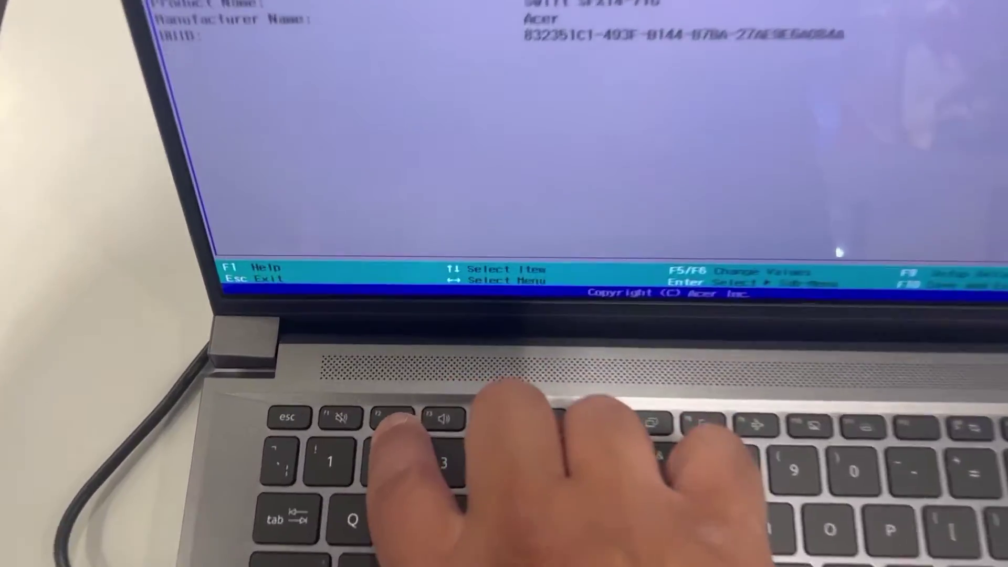